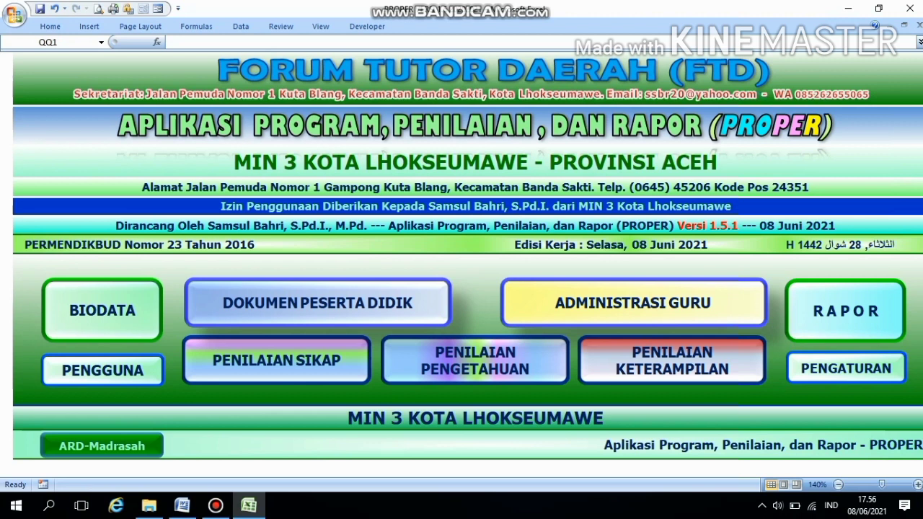
# Open the PAS multiple-choice analysis input table from the item analysis section of Penilaian Pengetahuan.
pyautogui.click(475, 360)
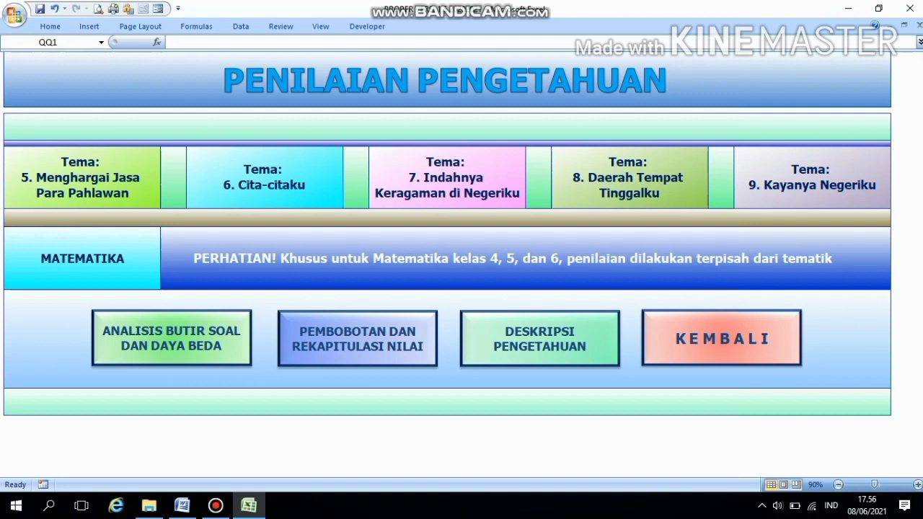
pyautogui.click(171, 338)
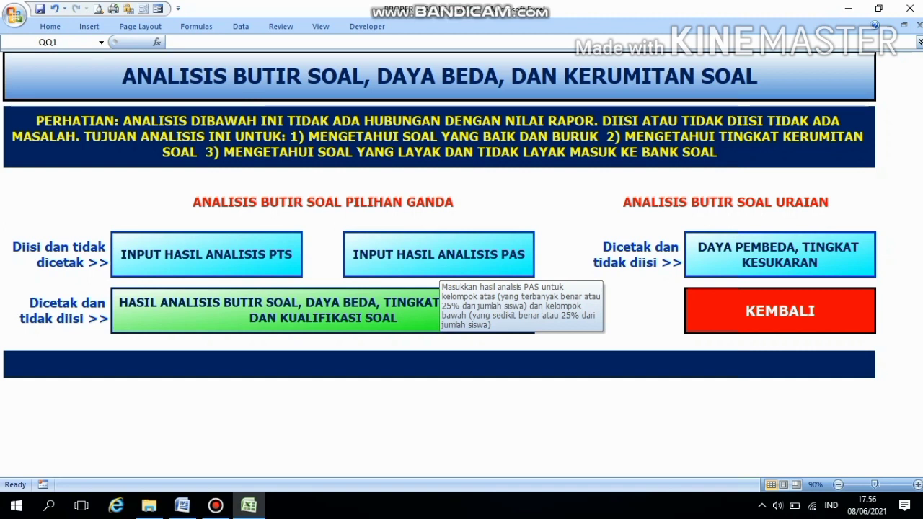
pyautogui.click(436, 270)
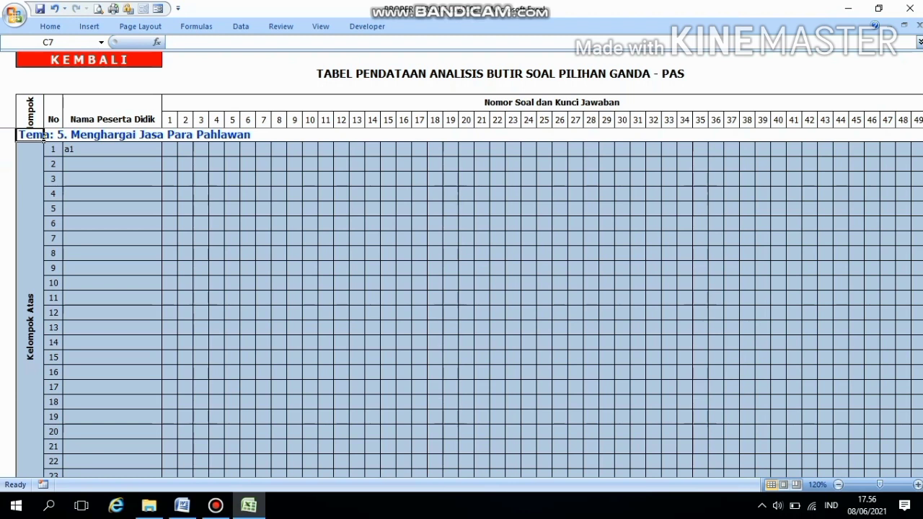
# Compare the Kelompok Atas and Kelompok Bawah entry blocks of theme 5, Menghargai Jasa Para Pahlawan.
pyautogui.click(44, 143)
pyautogui.press('Down')
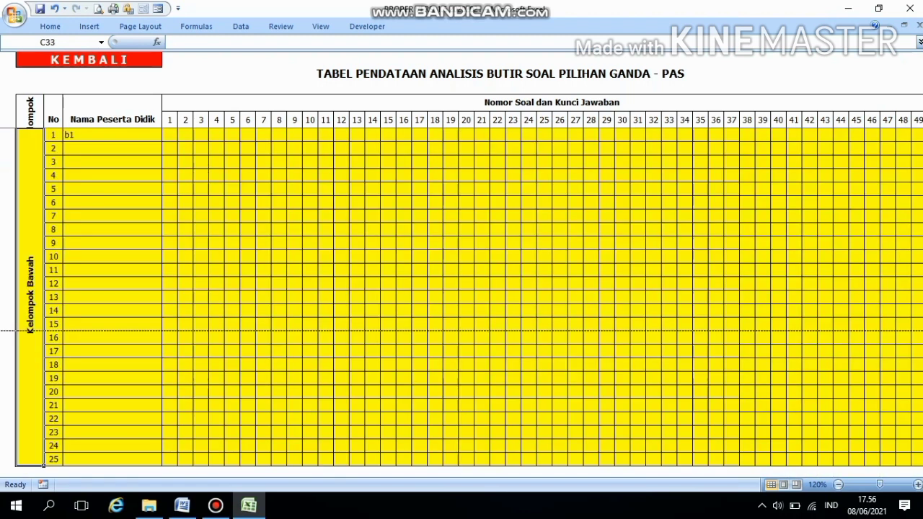
pyautogui.press('Up')
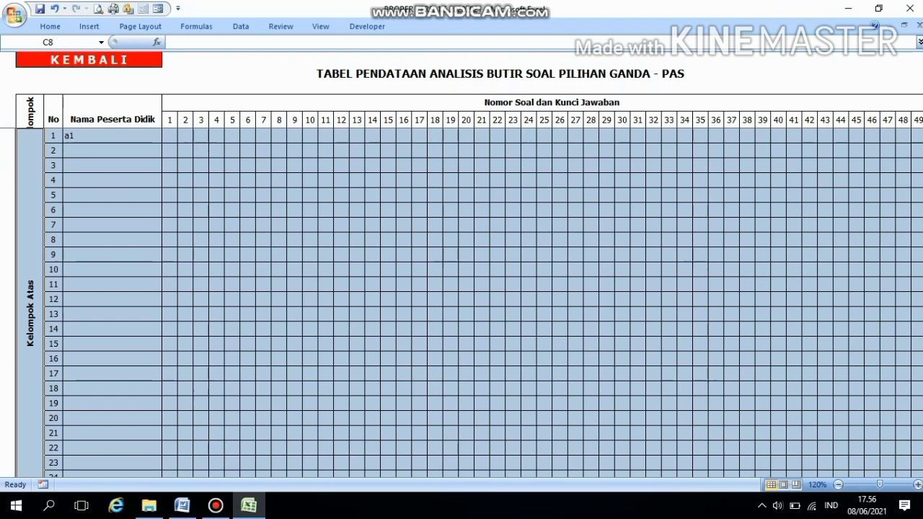
pyautogui.press('Down')
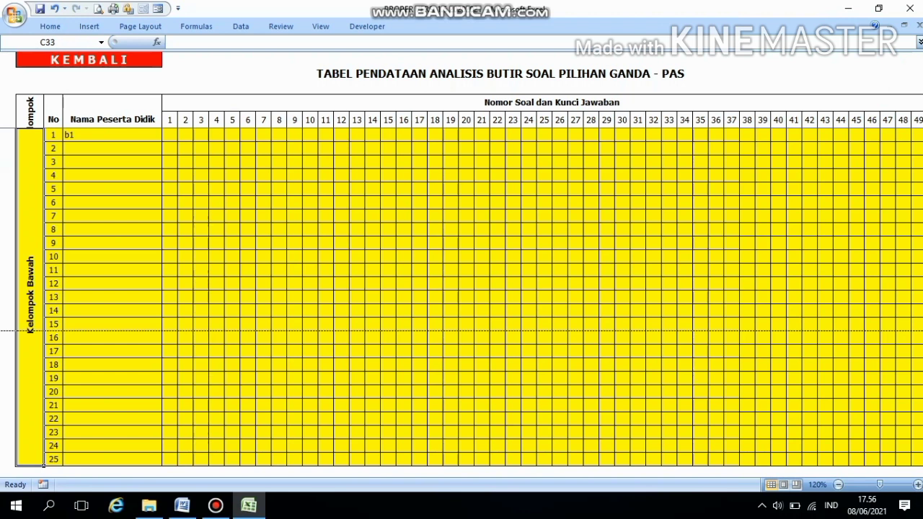
pyautogui.press('Up')
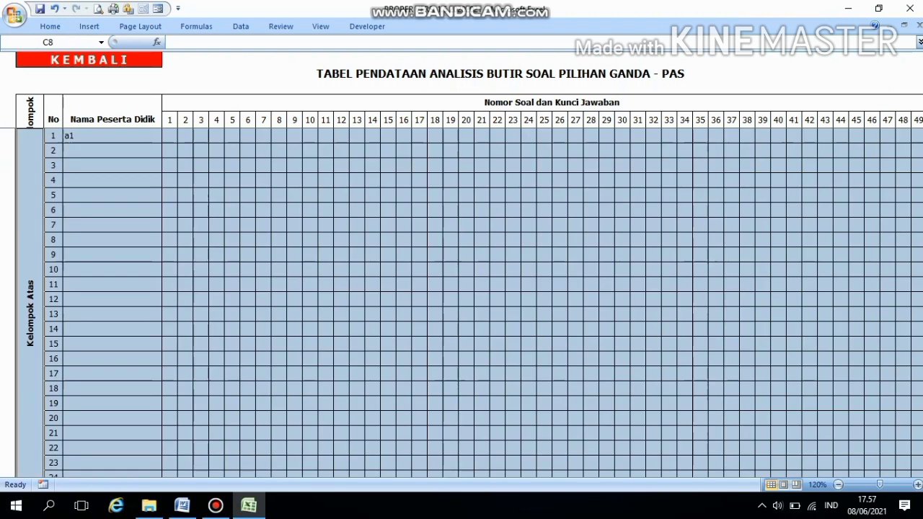
pyautogui.press('Down')
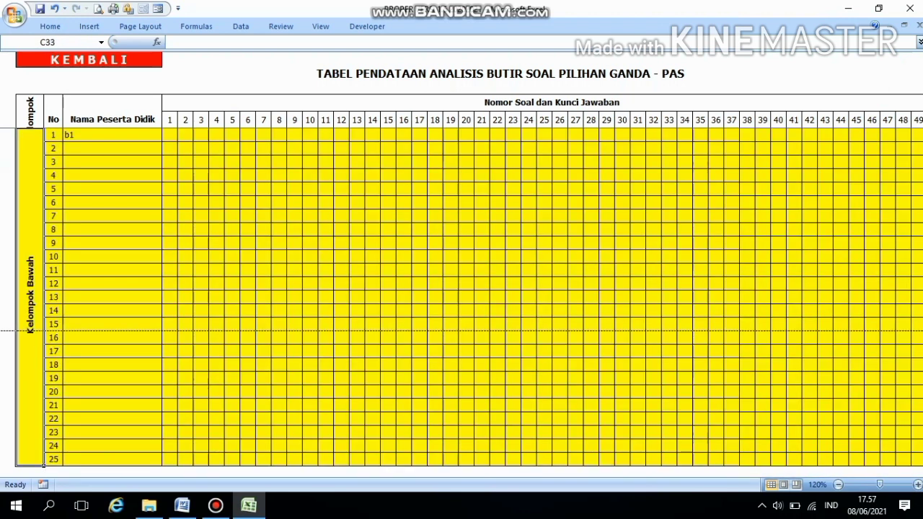
pyautogui.press('Up')
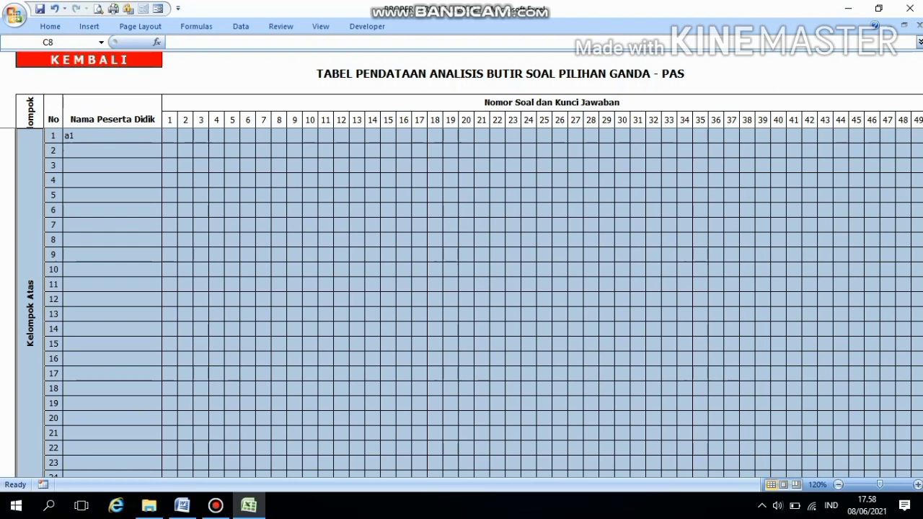
# Go to the PAS entry table for theme 7, Indahnya Keragaman di Negeriku, and view its upper group from the heading.
pyautogui.press('pagedown')
pyautogui.scroll(-3, 461, 303)
pyautogui.press('pagedown')
pyautogui.press('pagedown')
pyautogui.press('pagedown')
pyautogui.press('Down')
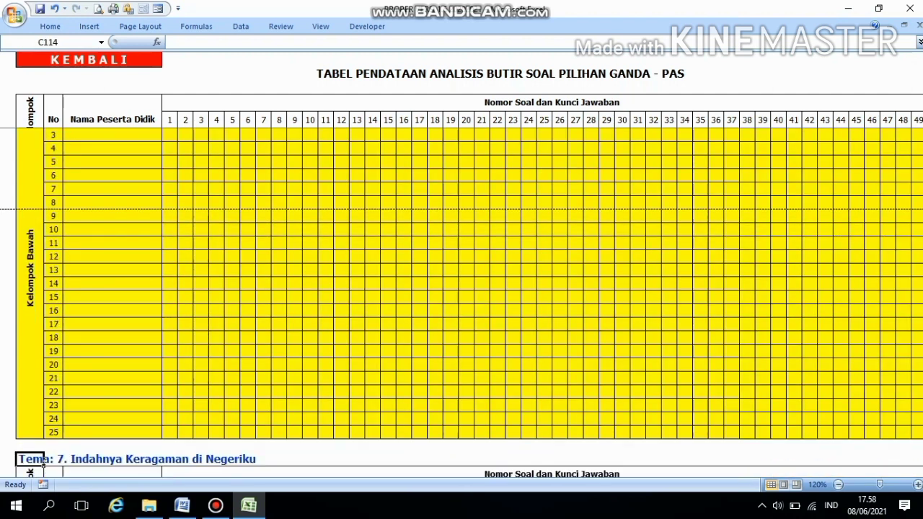
pyautogui.press('Down')
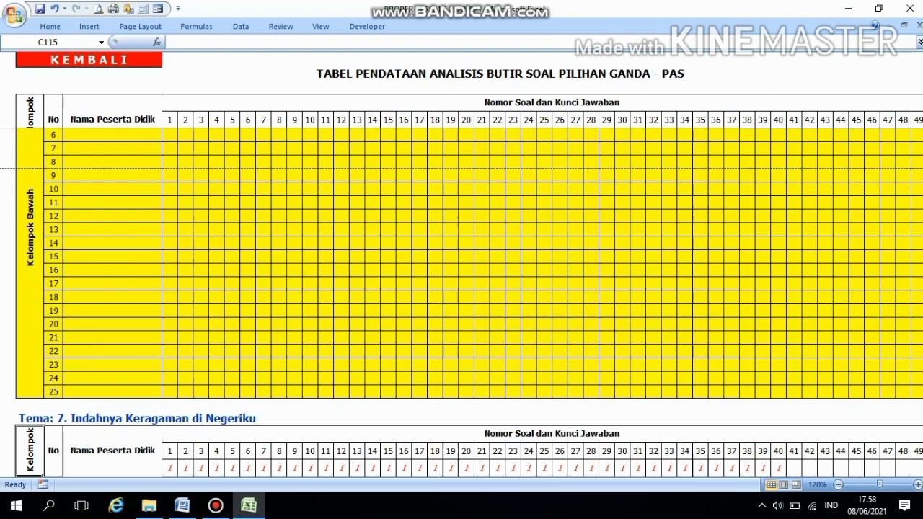
pyautogui.press('Down')
pyautogui.press('Down')
pyautogui.press('Down')
pyautogui.press('Delete')
pyautogui.press('Return')
pyautogui.click(112, 176)
pyautogui.press('Up')
pyautogui.press('Up')
pyautogui.press('Up')
pyautogui.press('Up')
pyautogui.press('Up')
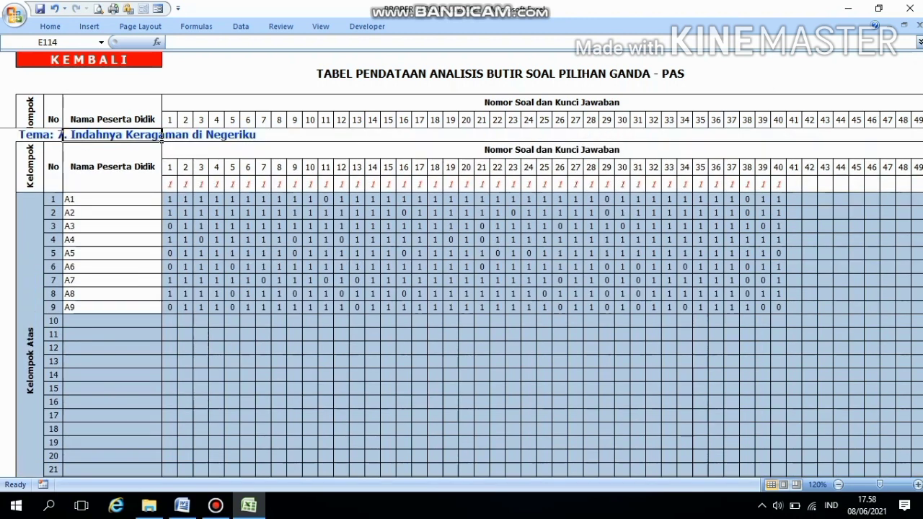
# Examine the Kelompok Atas student names A1 to A9 and the question number row of the theme 7 table.
pyautogui.moveTo(160, 199); pyautogui.dragTo(163, 314)
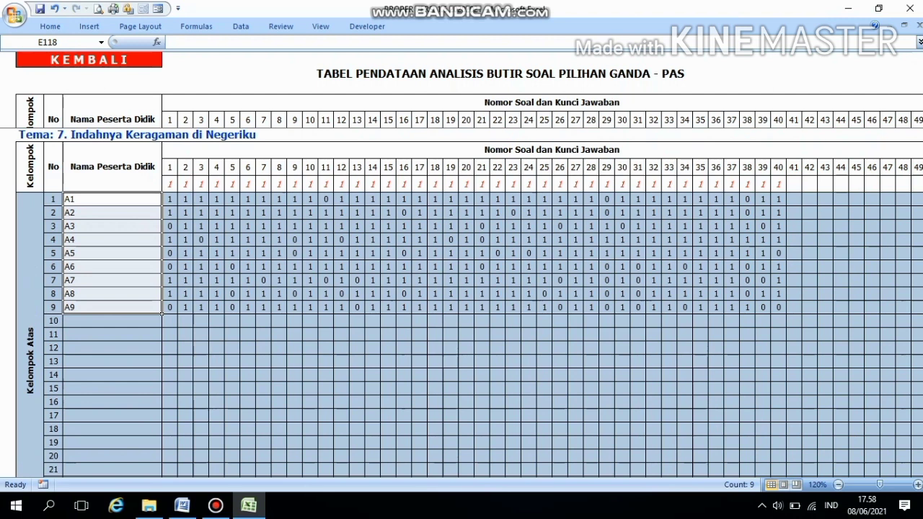
pyautogui.click(112, 199)
pyautogui.moveTo(112, 199); pyautogui.dragTo(111, 307)
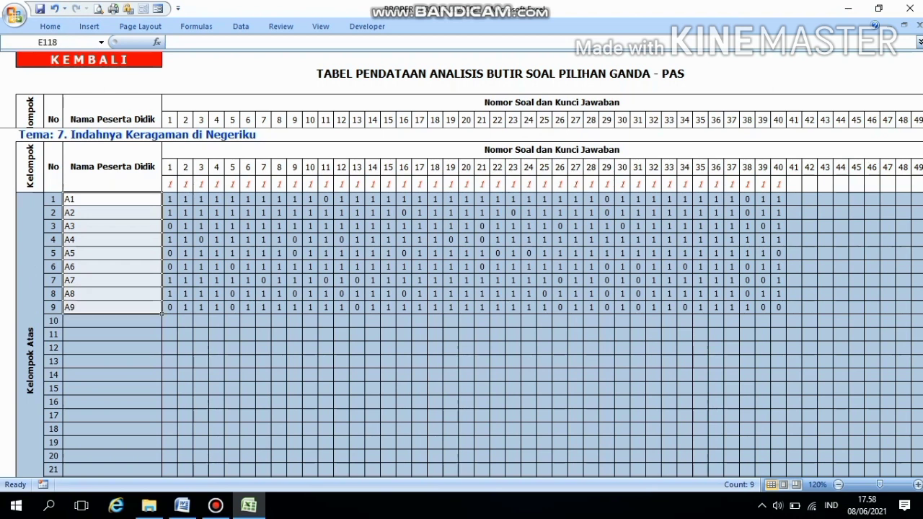
pyautogui.moveTo(169, 168); pyautogui.dragTo(598, 170)
pyautogui.moveTo(692, 173); pyautogui.dragTo(754, 173)
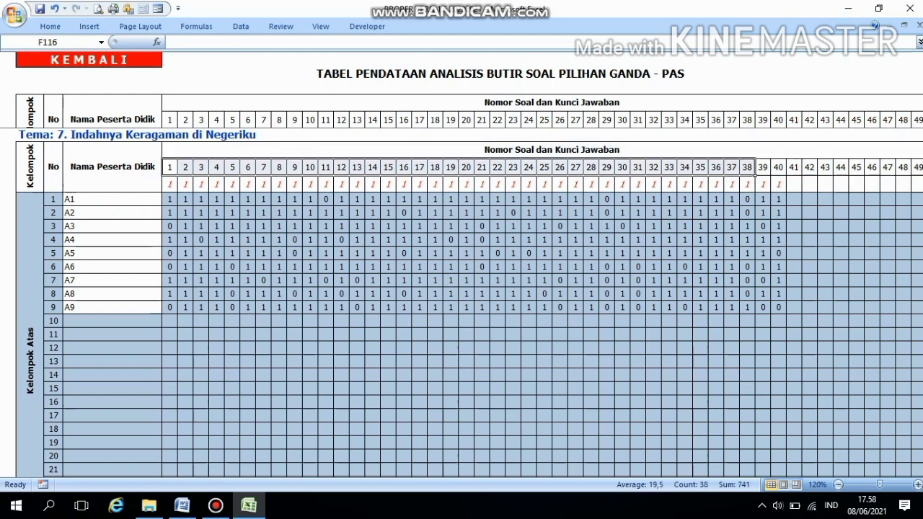
# Check the answer key row against the upper group's scores for questions 1 and 11, and review students A7 to A9.
pyautogui.click(173, 185)
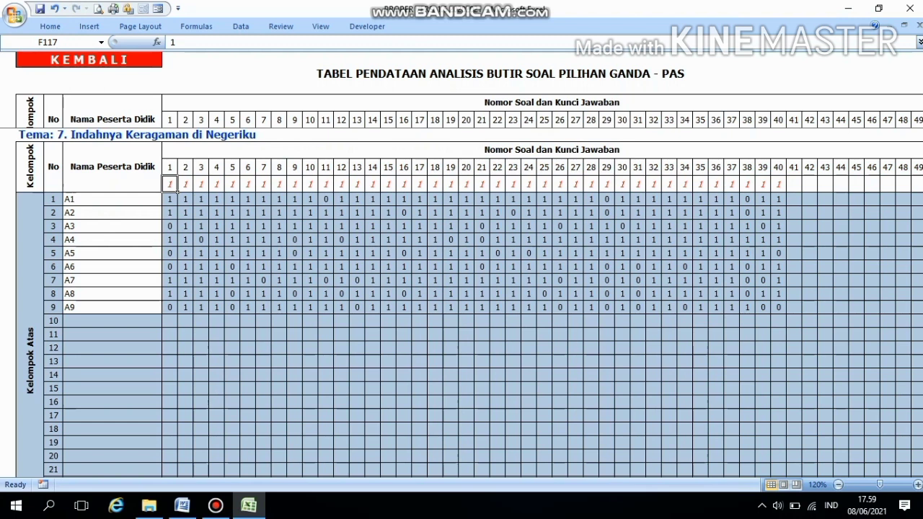
pyautogui.click(160, 203)
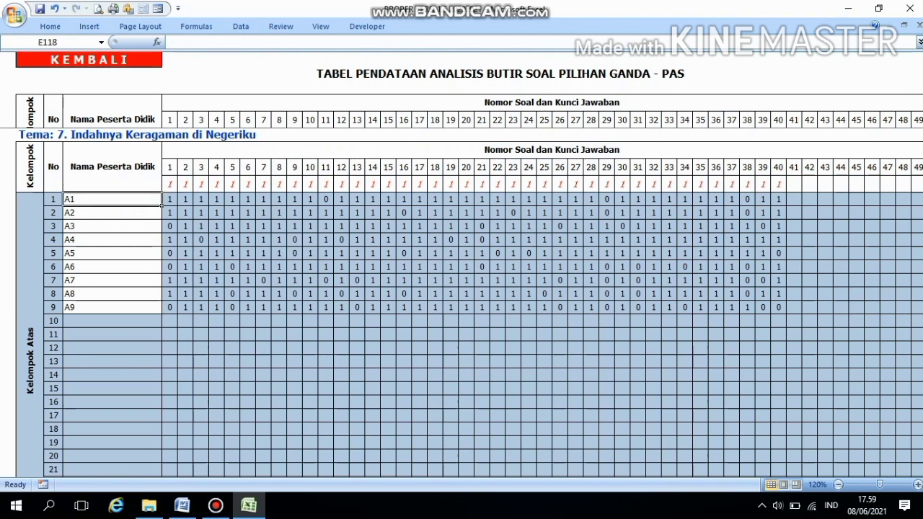
pyautogui.click(170, 204)
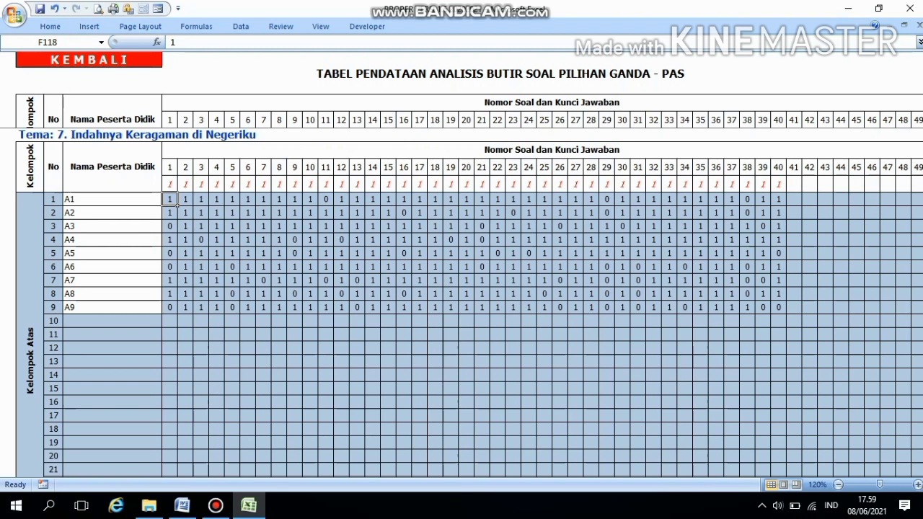
pyautogui.click(331, 188)
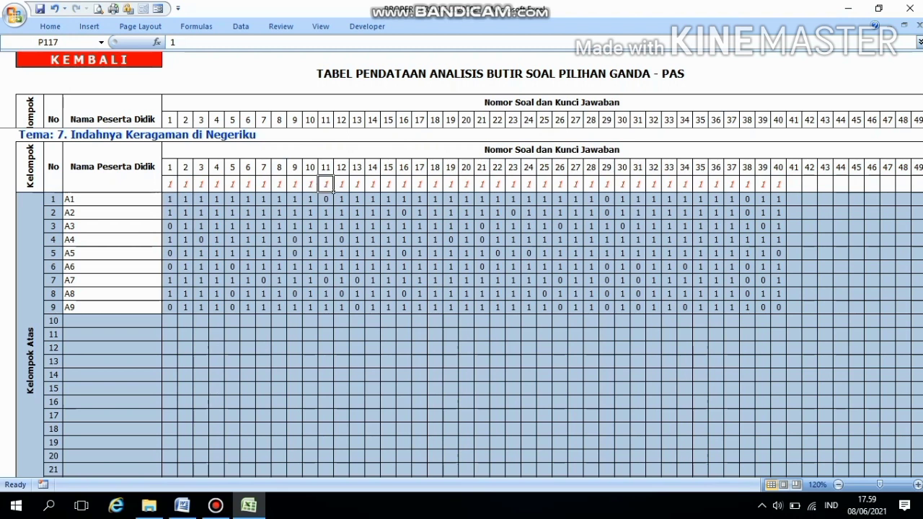
pyautogui.click(332, 195)
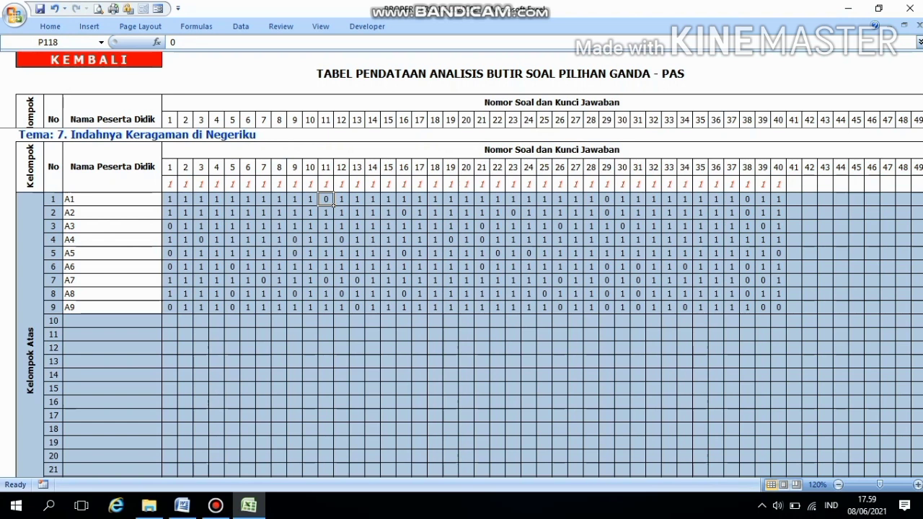
pyautogui.click(161, 285)
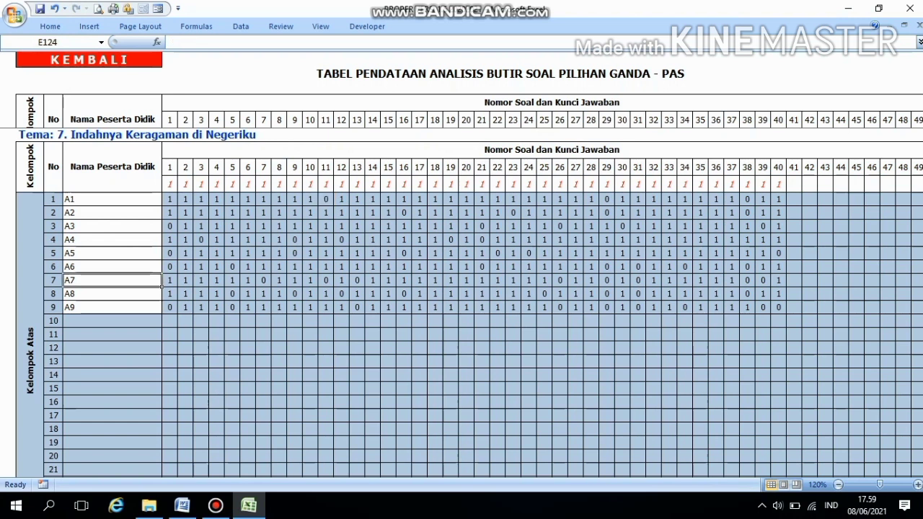
pyautogui.click(162, 297)
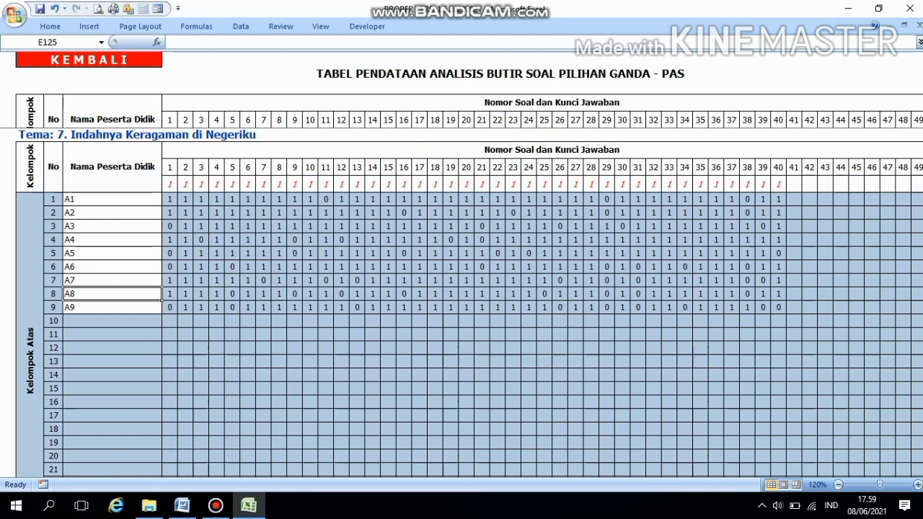
pyautogui.click(161, 310)
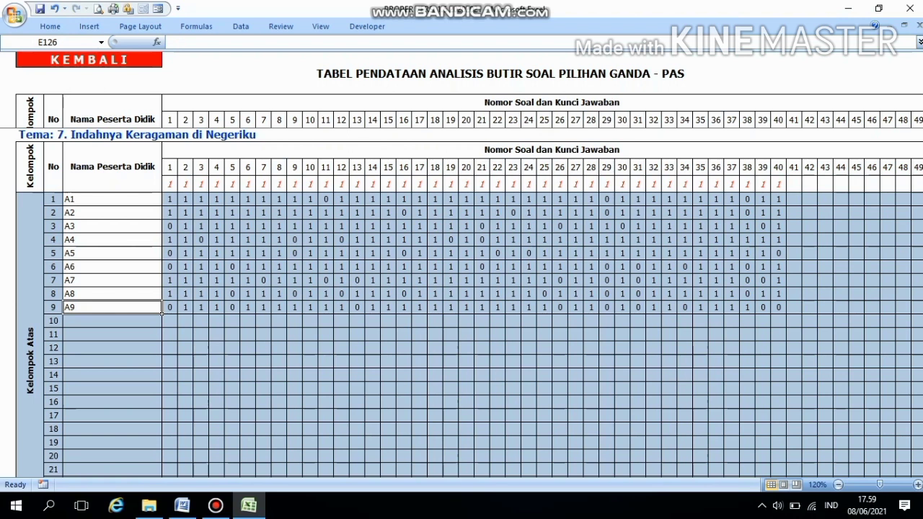
# Review the Kelompok Bawah entries B1 to B9 of theme 7 and go back up to the end of the upper group's entries.
pyautogui.click(30, 335)
pyautogui.press('Down')
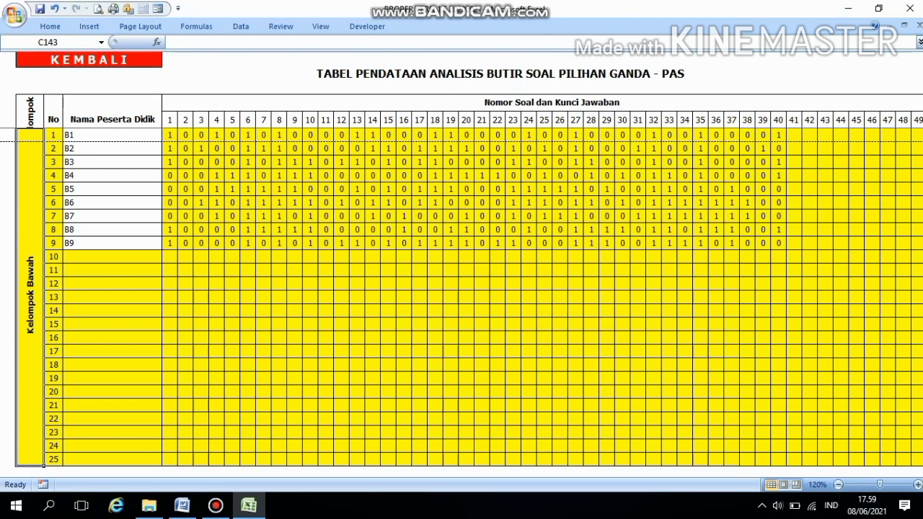
pyautogui.click(113, 243)
pyautogui.press('Up')
pyautogui.press('Up')
pyautogui.press('Up')
pyautogui.press('Up')
pyautogui.press('Up')
pyautogui.press('Up')
pyautogui.press('Up')
pyautogui.press('Up')
pyautogui.press('Up')
pyautogui.press('Up')
pyautogui.press('Up')
pyautogui.press('Up')
pyautogui.press('Up')
pyautogui.press('Up')
pyautogui.press('Up')
pyautogui.press('Up')
pyautogui.press('Up')
pyautogui.press('Up')
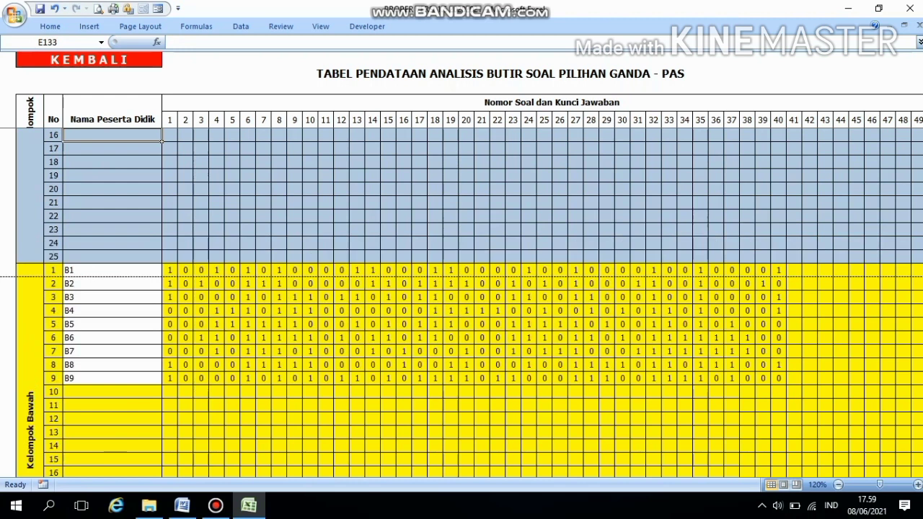
pyautogui.press('Up')
pyautogui.press('Up')
pyautogui.press('Up')
pyautogui.press('Up')
pyautogui.press('Up')
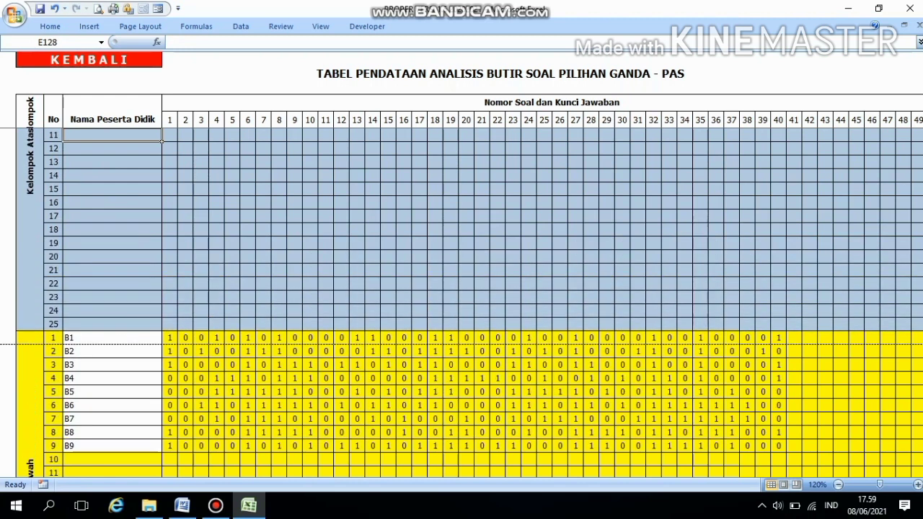
pyautogui.press('Up')
pyautogui.press('Up')
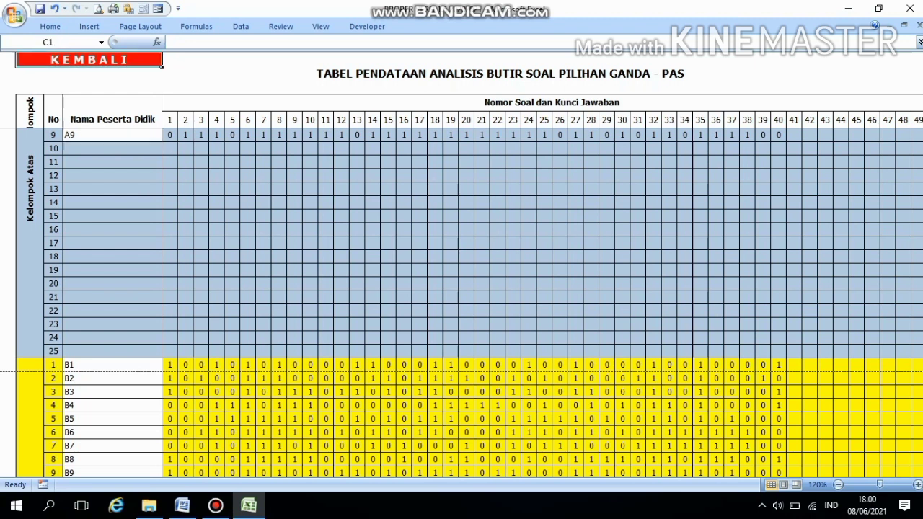
# Open the printable item analysis results sheet from the analysis menu and set Analisis Untuk to PAS.
pyautogui.click(88, 59)
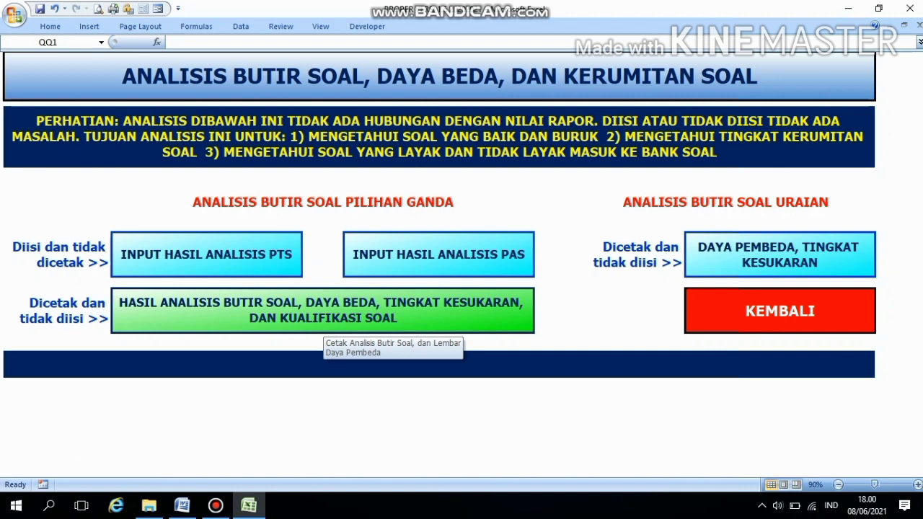
pyautogui.click(322, 317)
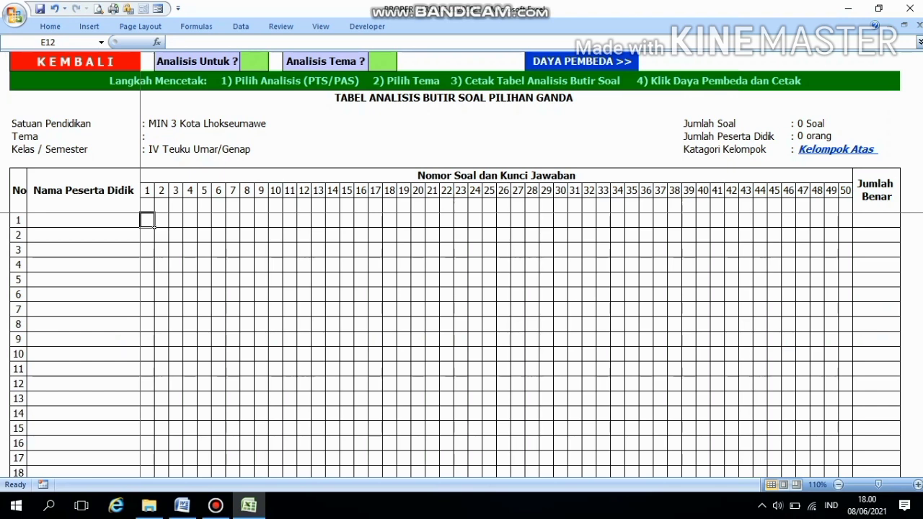
pyautogui.click(254, 62)
pyautogui.click(274, 64)
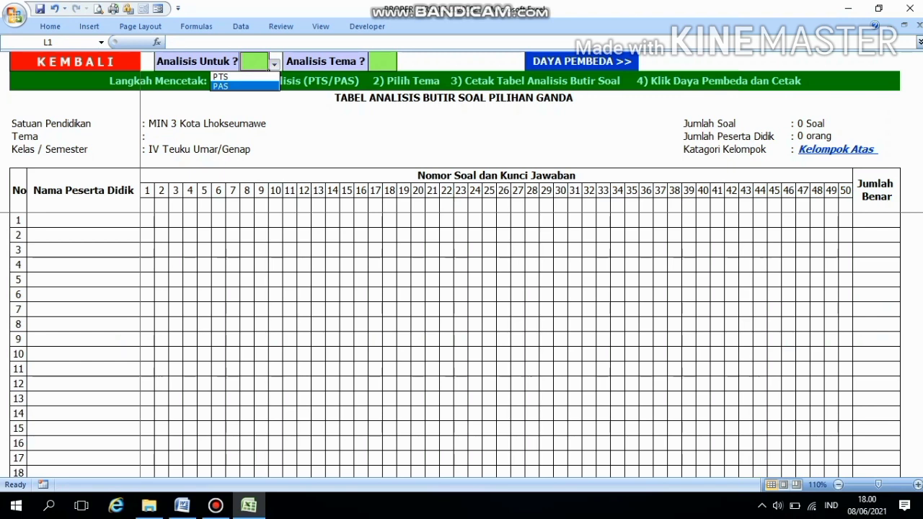
pyautogui.click(223, 86)
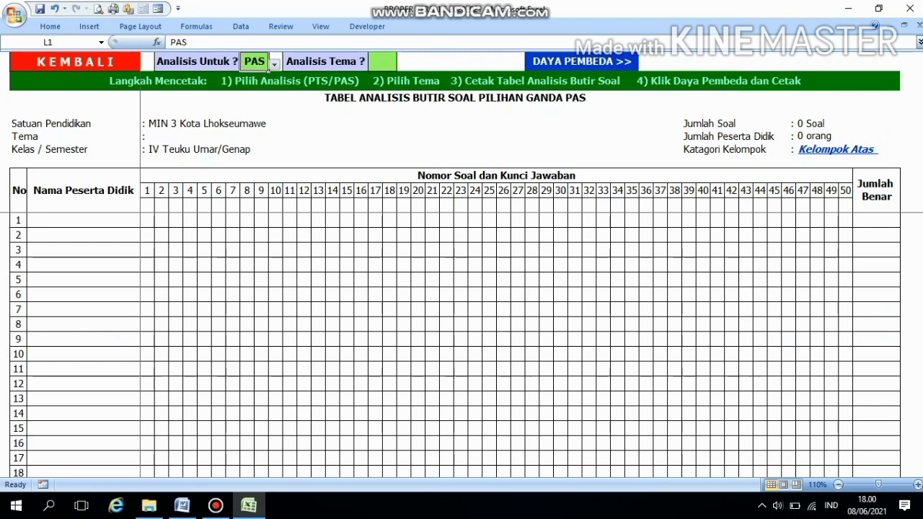
# Set Analisis Tema to 5 for the PAS multiple-choice item analysis table.
pyautogui.click(382, 61)
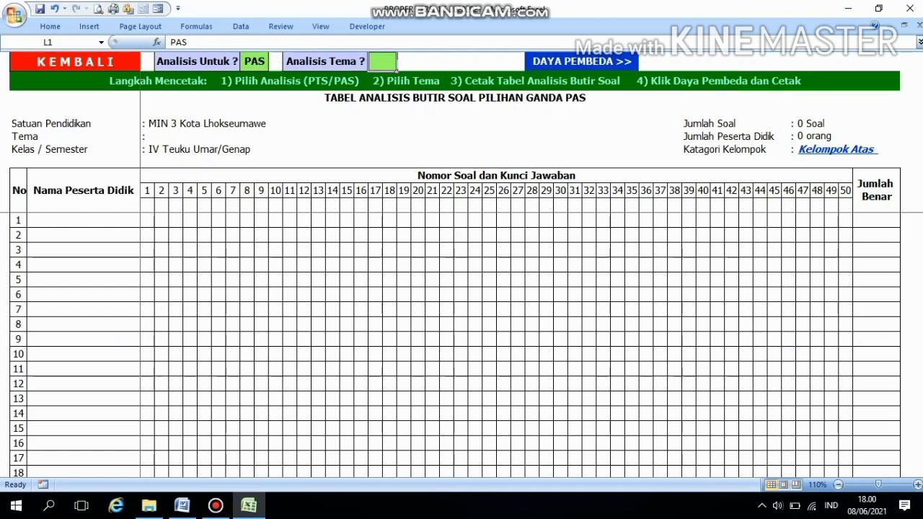
pyautogui.click(402, 64)
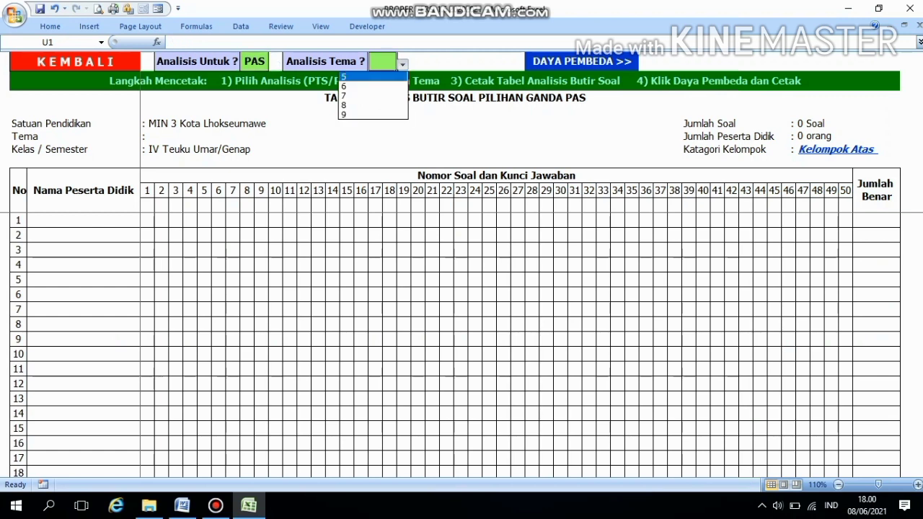
pyautogui.click(353, 76)
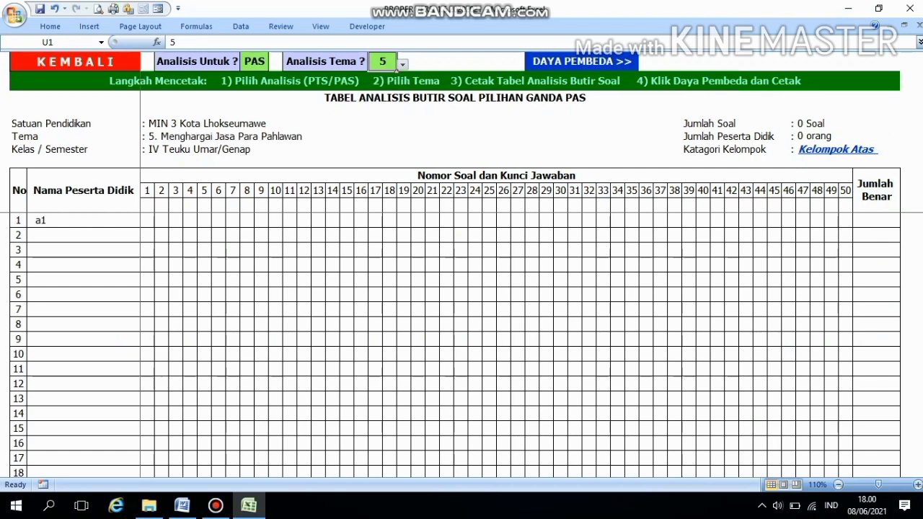
# Set Analisis Tema to 7 for the PAS multiple-choice item analysis table.
pyautogui.click(403, 65)
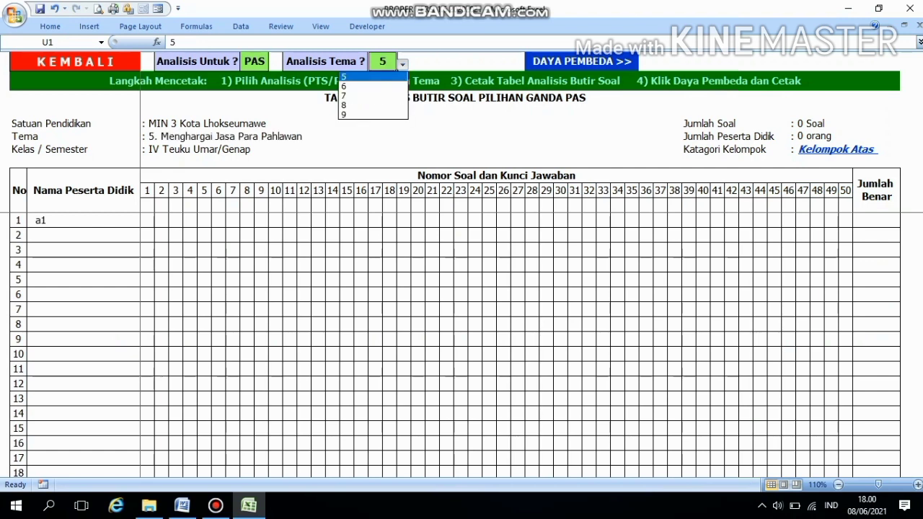
pyautogui.click(353, 86)
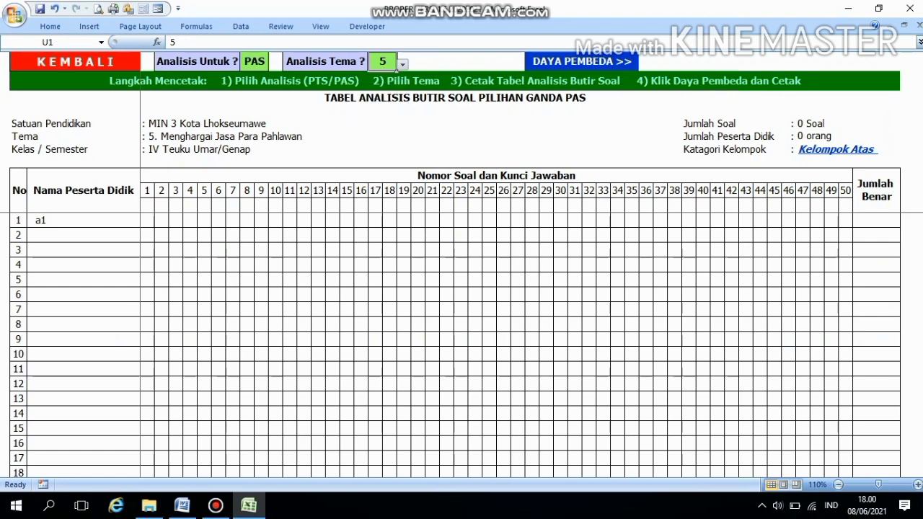
pyautogui.click(402, 64)
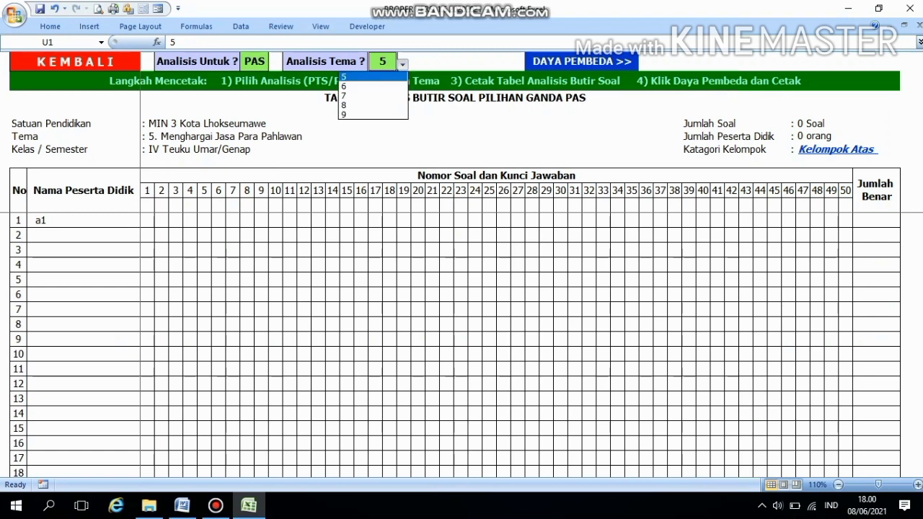
pyautogui.click(353, 95)
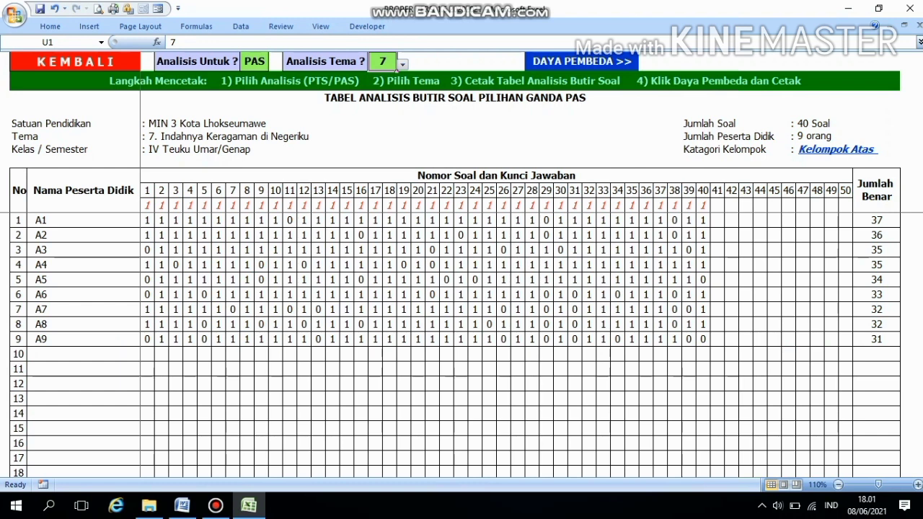
# Review the theme 7 Kelompok Atas table from students A1 to A9 through the Jumlah row and signature block.
pyautogui.click(389, 354)
pyautogui.click(575, 250)
pyautogui.press('Down')
pyautogui.press('Down')
pyautogui.press('Down')
pyautogui.press('Down')
pyautogui.press('Down')
pyautogui.press('Down')
pyautogui.press('Down')
pyautogui.press('Down')
pyautogui.press('Down')
pyautogui.press('Down')
pyautogui.press('Down')
pyautogui.press('Down')
pyautogui.press('Down')
pyautogui.press('Down')
pyautogui.press('Down')
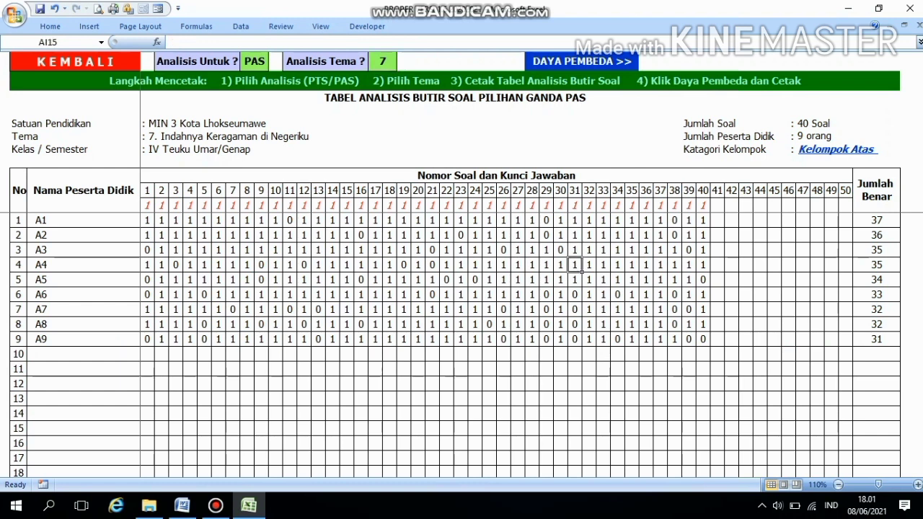
pyautogui.press('Down')
pyautogui.press('Down')
pyautogui.press('Down')
pyautogui.press('Down')
pyautogui.press('Down')
pyautogui.press('Down')
pyautogui.press('Down')
pyautogui.press('Down')
pyautogui.press('Down')
pyautogui.press('Down')
pyautogui.press('Down')
pyautogui.press('Down')
pyautogui.press('Down')
pyautogui.press('Down')
pyautogui.press('Down')
pyautogui.press('Down')
pyautogui.press('Down')
pyautogui.press('Down')
pyautogui.press('Down')
pyautogui.press('Down')
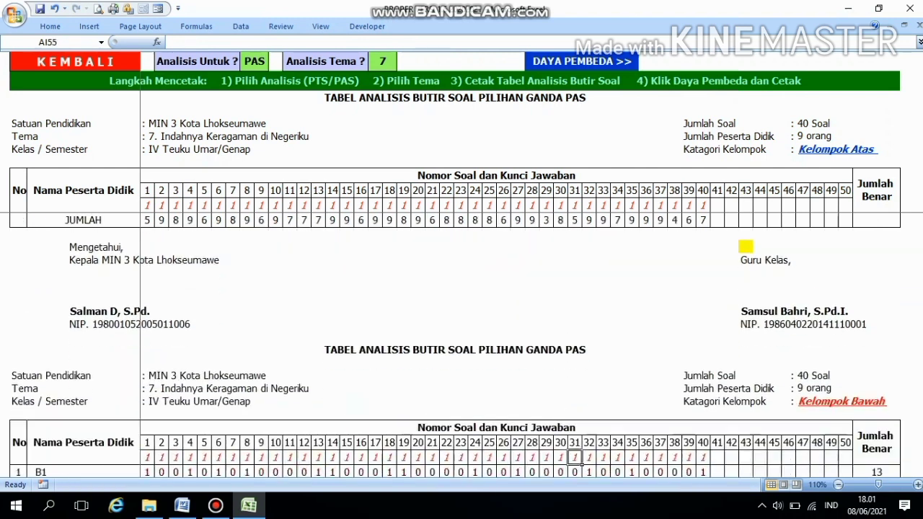
# Examine the Kelompok Bawah scores of theme 7 and return to the signature block under the Kelompok Atas table.
pyautogui.press('Up')
pyautogui.press('Up')
pyautogui.press('Up')
pyautogui.press('Up')
pyautogui.press('Up')
pyautogui.press('Up')
pyautogui.press('Up')
pyautogui.press('Up')
pyautogui.press('Up')
pyautogui.press('Up')
pyautogui.press('Up')
pyautogui.press('Up')
pyautogui.press('Up')
pyautogui.press('Up')
pyautogui.press('Up')
pyautogui.press('Up')
pyautogui.press('Up')
pyautogui.press('Up')
pyautogui.press('Up')
pyautogui.press('Up')
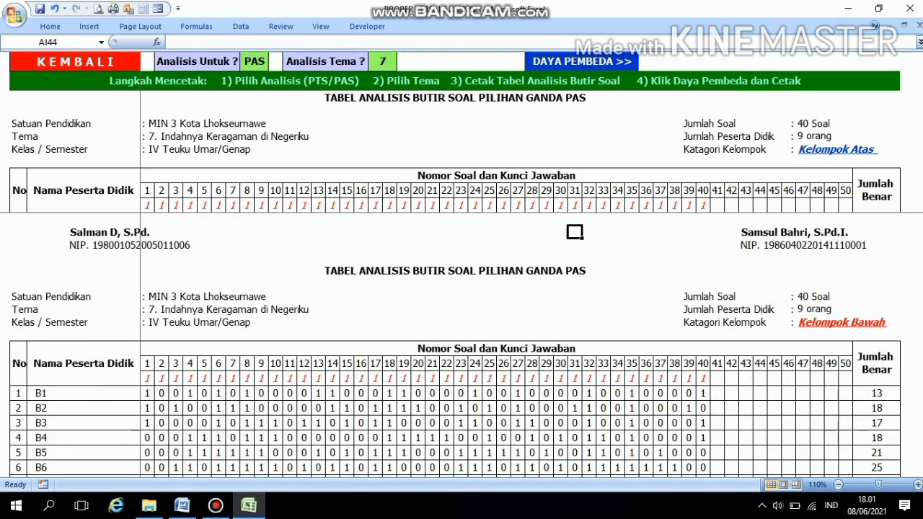
pyautogui.press('Down')
pyautogui.press('Down')
pyautogui.press('Down')
pyautogui.press('Down')
pyautogui.press('Down')
pyautogui.press('Down')
pyautogui.press('Down')
pyautogui.press('Down')
pyautogui.press('Down')
pyautogui.press('Down')
pyautogui.press('Down')
pyautogui.press('Down')
pyautogui.press('Down')
pyautogui.press('Down')
pyautogui.press('Down')
pyautogui.press('Down')
pyautogui.press('Down')
pyautogui.press('Down')
pyautogui.press('Down')
pyautogui.press('Down')
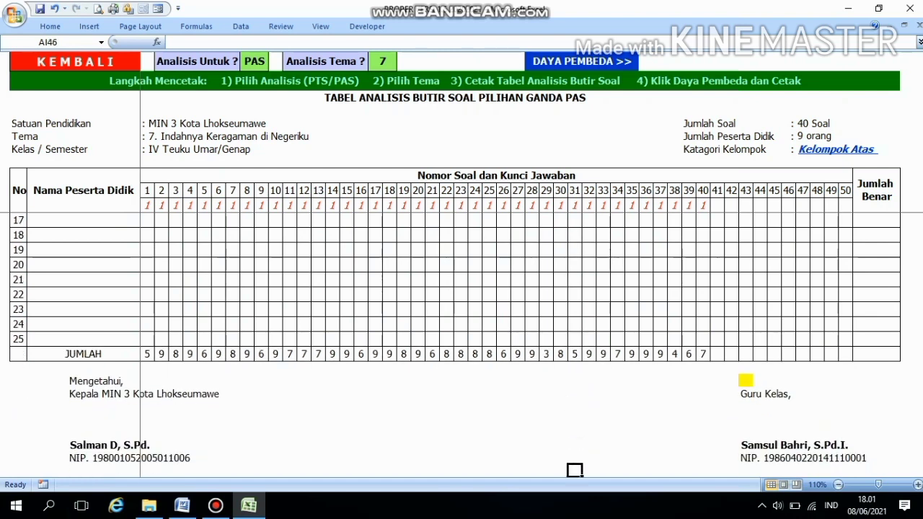
# Enter "Lhokseumawe, 19 Juni 2021" in the yellow cell above Guru Kelas in the Kelompok Atas signature block.
pyautogui.click(746, 381)
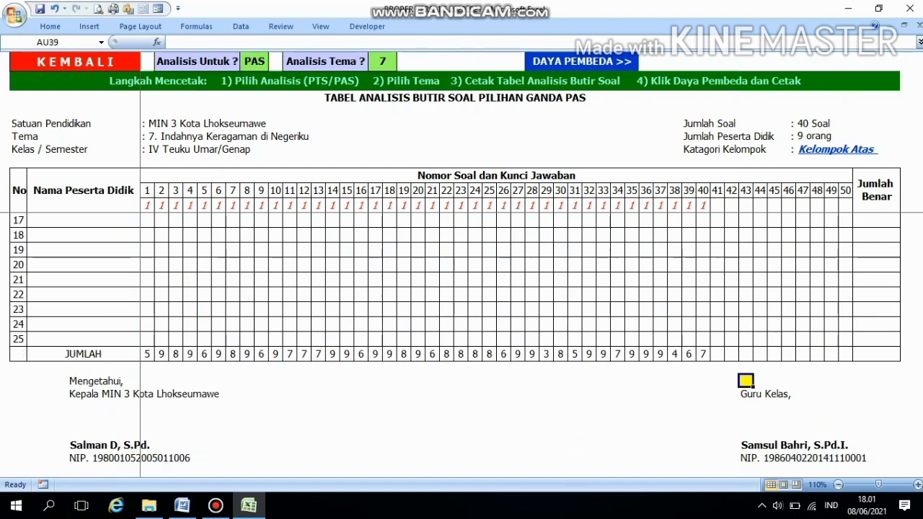
pyautogui.write('L')
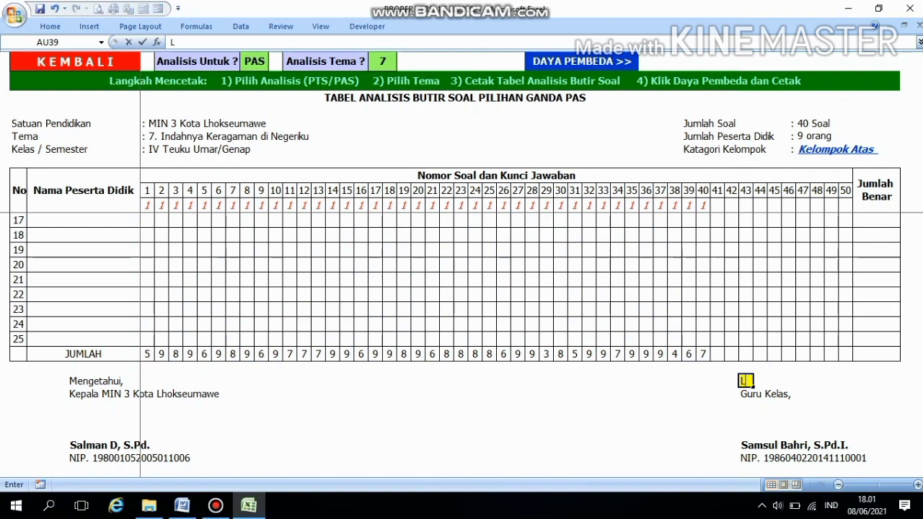
pyautogui.write('hokseumawe, 1')
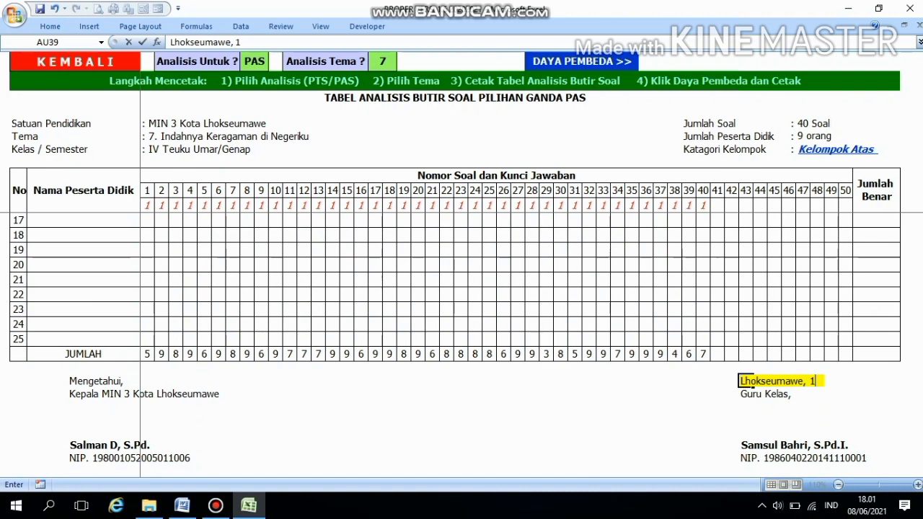
pyautogui.write('9 Juni')
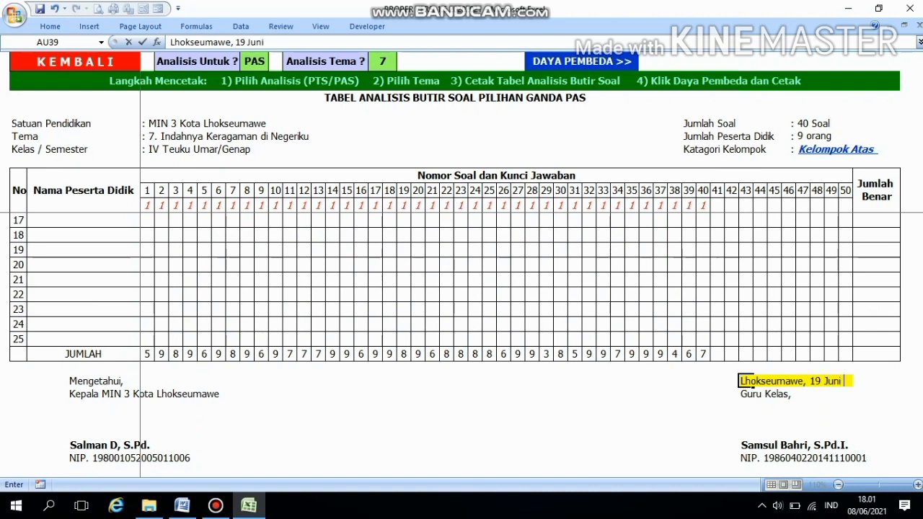
pyautogui.write(' 2021')
pyautogui.press('Return')
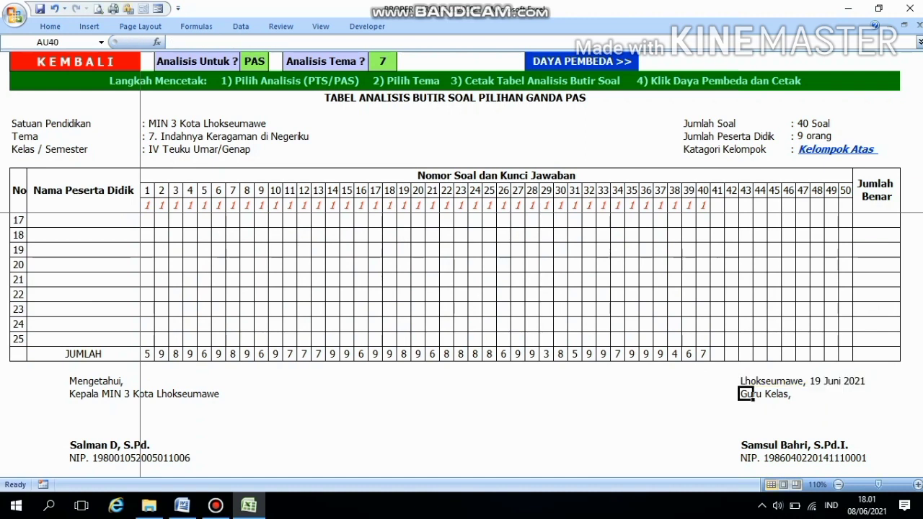
# Open the Daya Pembeda calculation sheet for the PAS item analysis of theme 7.
pyautogui.press('pageup')
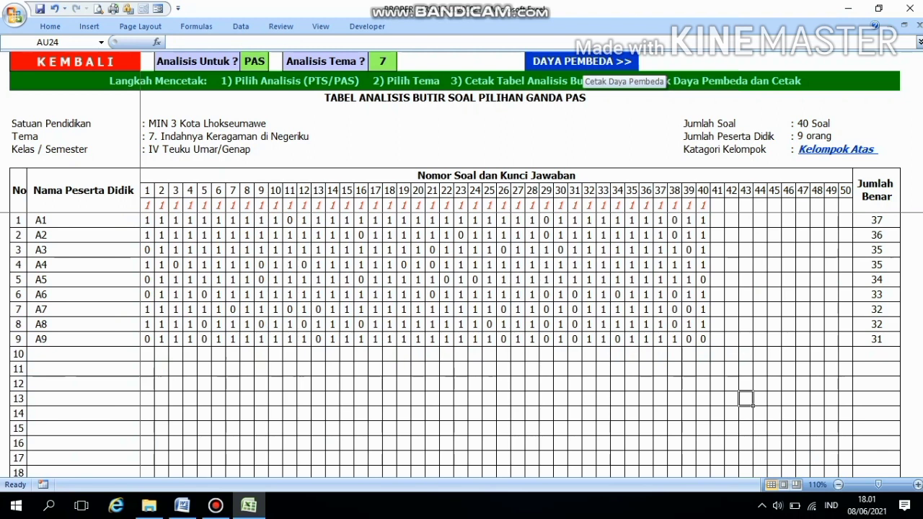
pyautogui.click(581, 62)
pyautogui.click(680, 383)
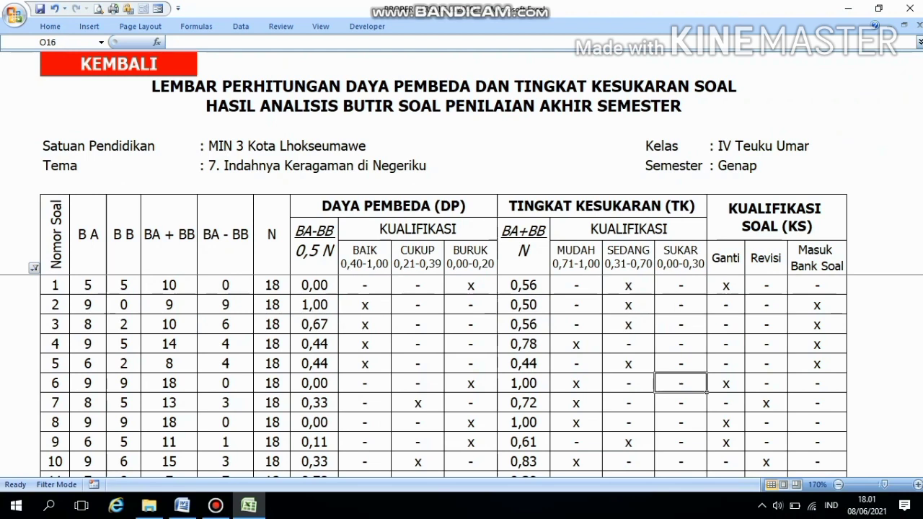
# Check question 5's difficulty classification under Mudah, Sedang and Sukar, and its Ganti entry.
pyautogui.click(576, 363)
pyautogui.click(627, 363)
pyautogui.click(680, 364)
pyautogui.click(725, 363)
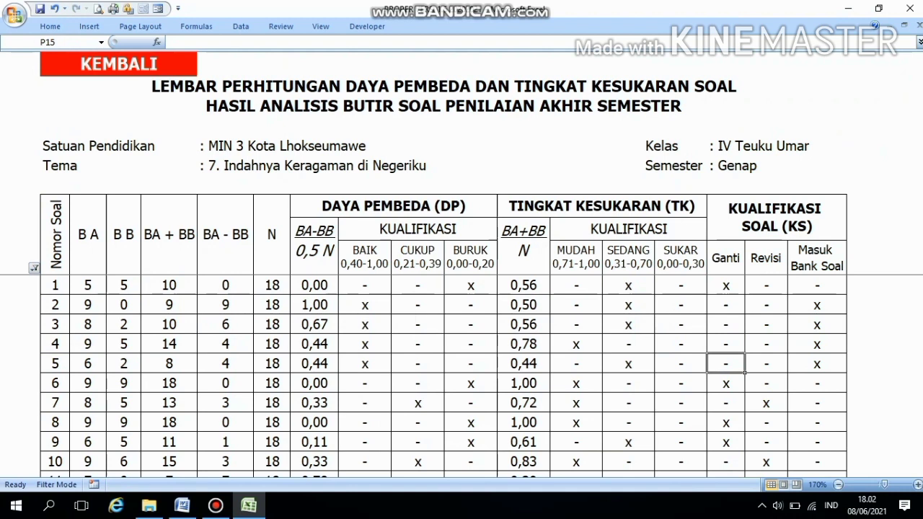
# Review the results down to question 40 and check the Jumlah totals for Masuk Bank Soal, Revisi and Ganti.
pyautogui.press('Down')
pyautogui.press('Down')
pyautogui.press('Down')
pyautogui.press('Down')
pyautogui.press('Down')
pyautogui.press('Down')
pyautogui.press('Down')
pyautogui.press('Down')
pyautogui.press('Down')
pyautogui.press('Down')
pyautogui.press('Down')
pyautogui.press('Down')
pyautogui.press('Down')
pyautogui.press('Down')
pyautogui.press('Down')
pyautogui.press('Down')
pyautogui.press('Down')
pyautogui.press('Down')
pyautogui.press('Down')
pyautogui.press('Down')
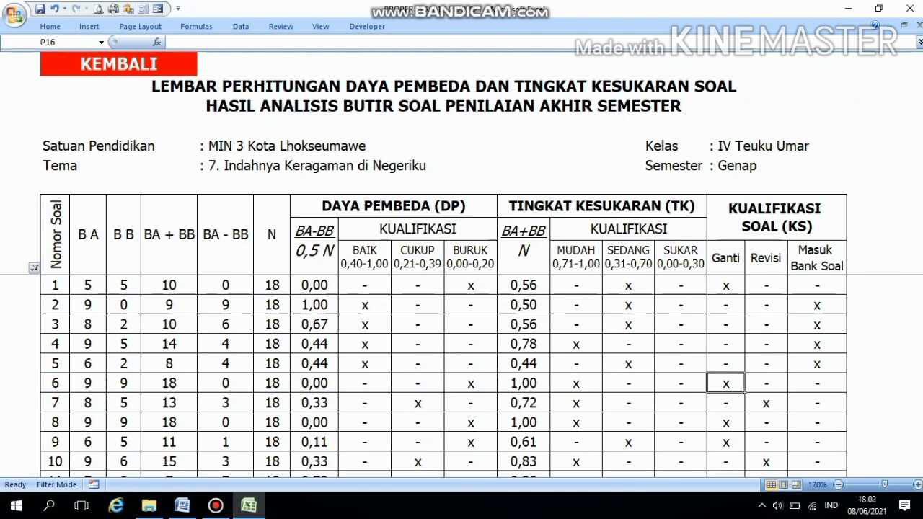
pyautogui.press('Down')
pyautogui.press('Down')
pyautogui.press('Down')
pyautogui.press('Down')
pyautogui.press('Down')
pyautogui.press('Down')
pyautogui.press('Down')
pyautogui.press('Down')
pyautogui.press('Down')
pyautogui.press('Down')
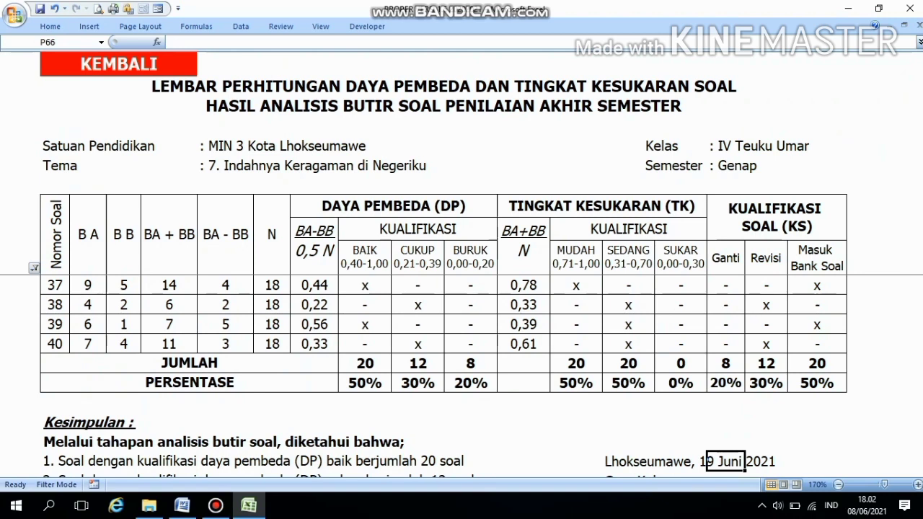
pyautogui.click(816, 363)
pyautogui.press('Left')
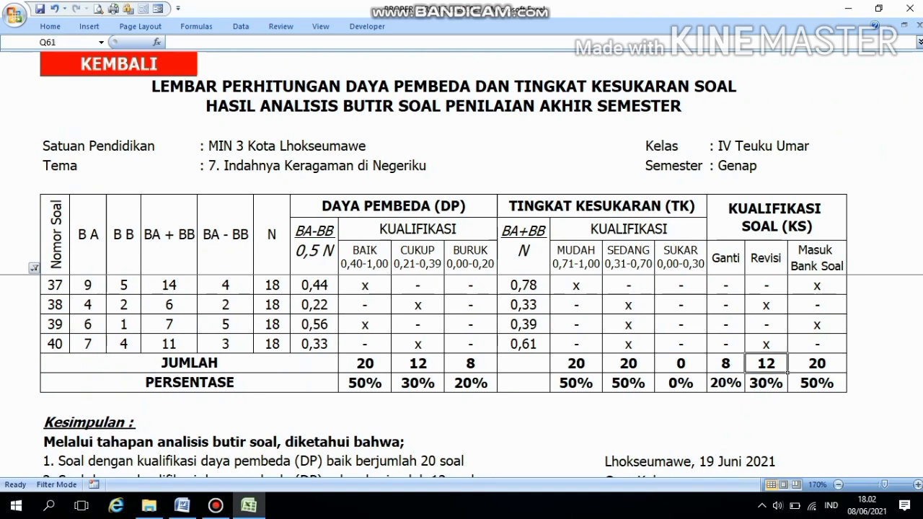
pyautogui.press('Left')
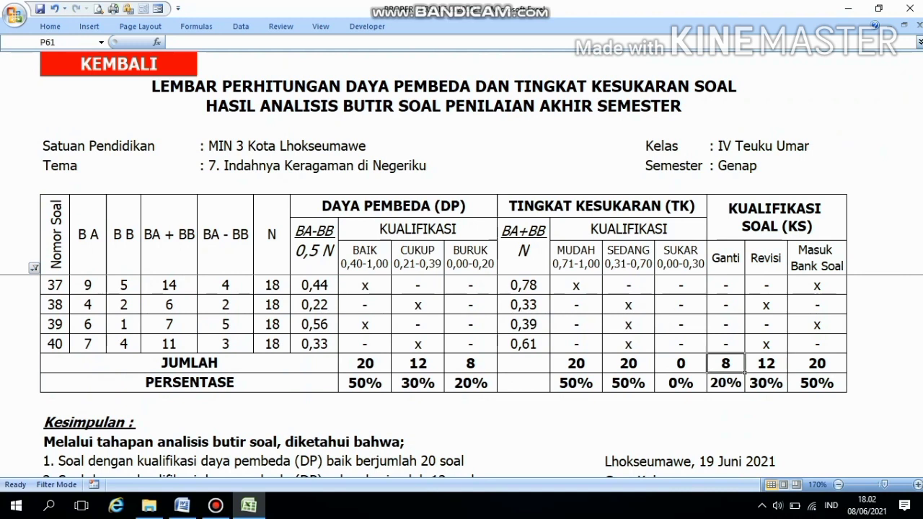